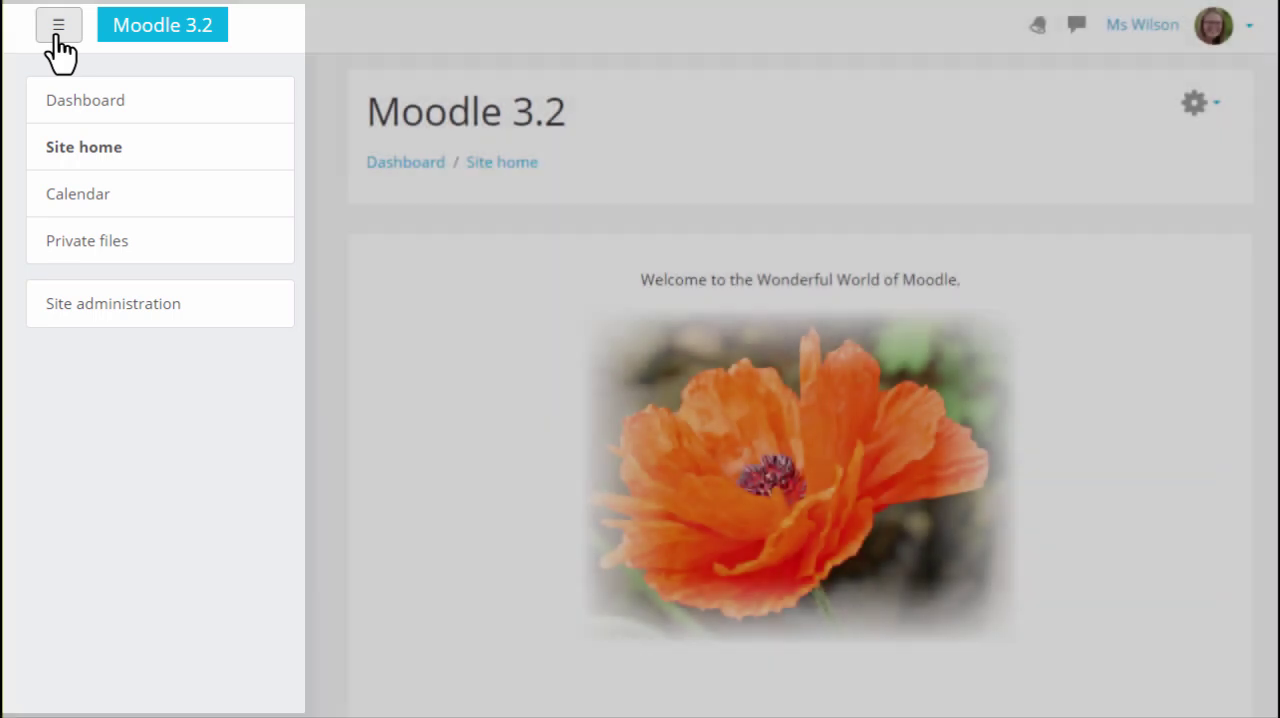
Step: Toggle editing mode on and back off from the site home page options
{"action": "left_click", "coordinate": [58, 38]}
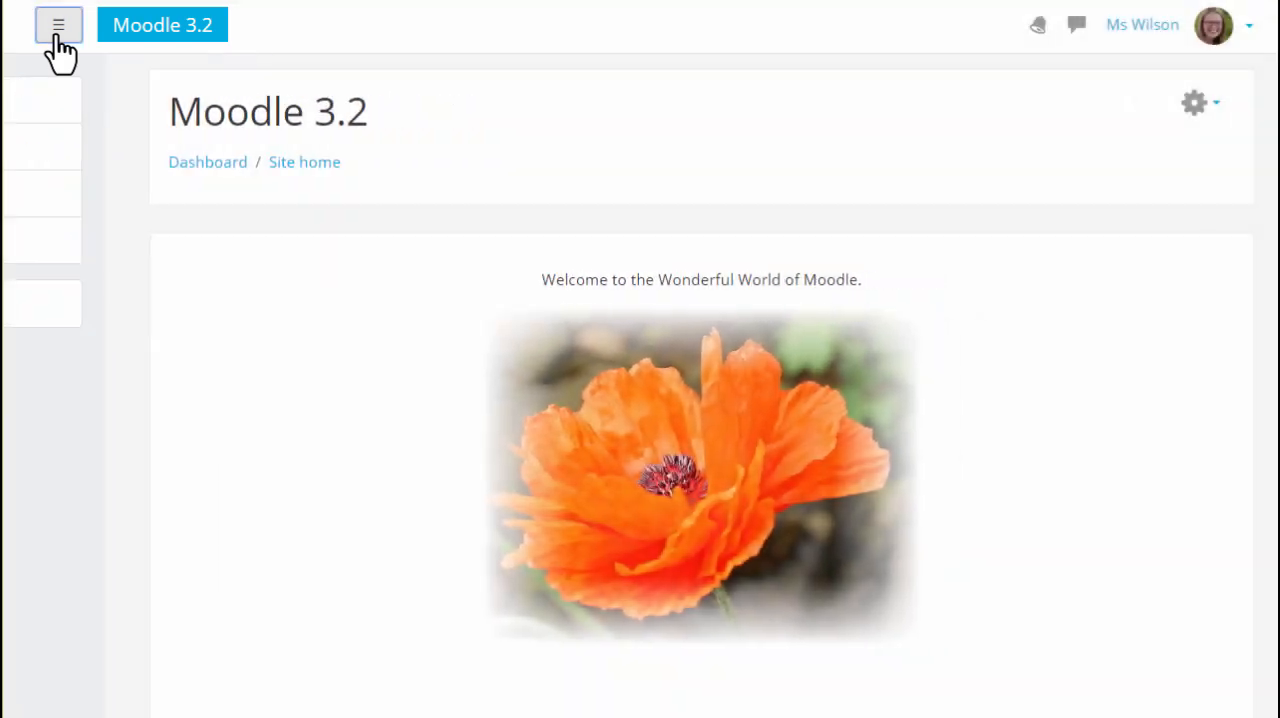
{"action": "left_click", "coordinate": [58, 30]}
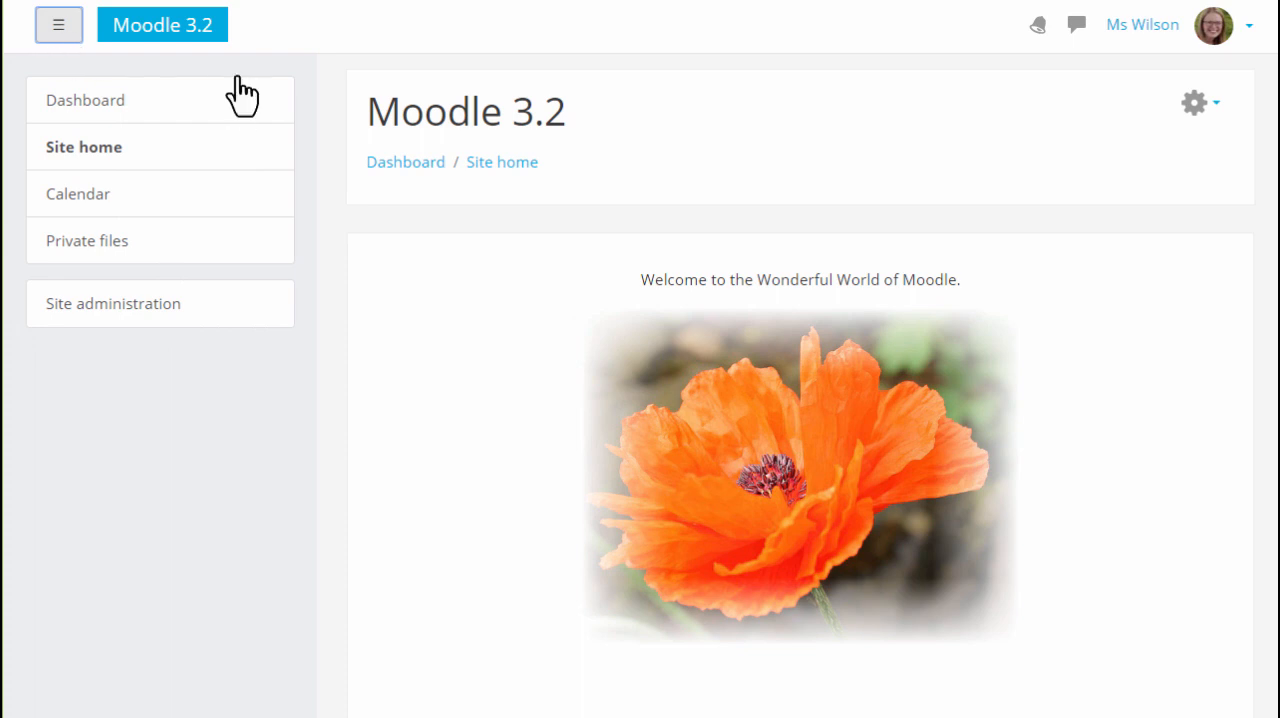
{"action": "left_click", "coordinate": [1200, 106]}
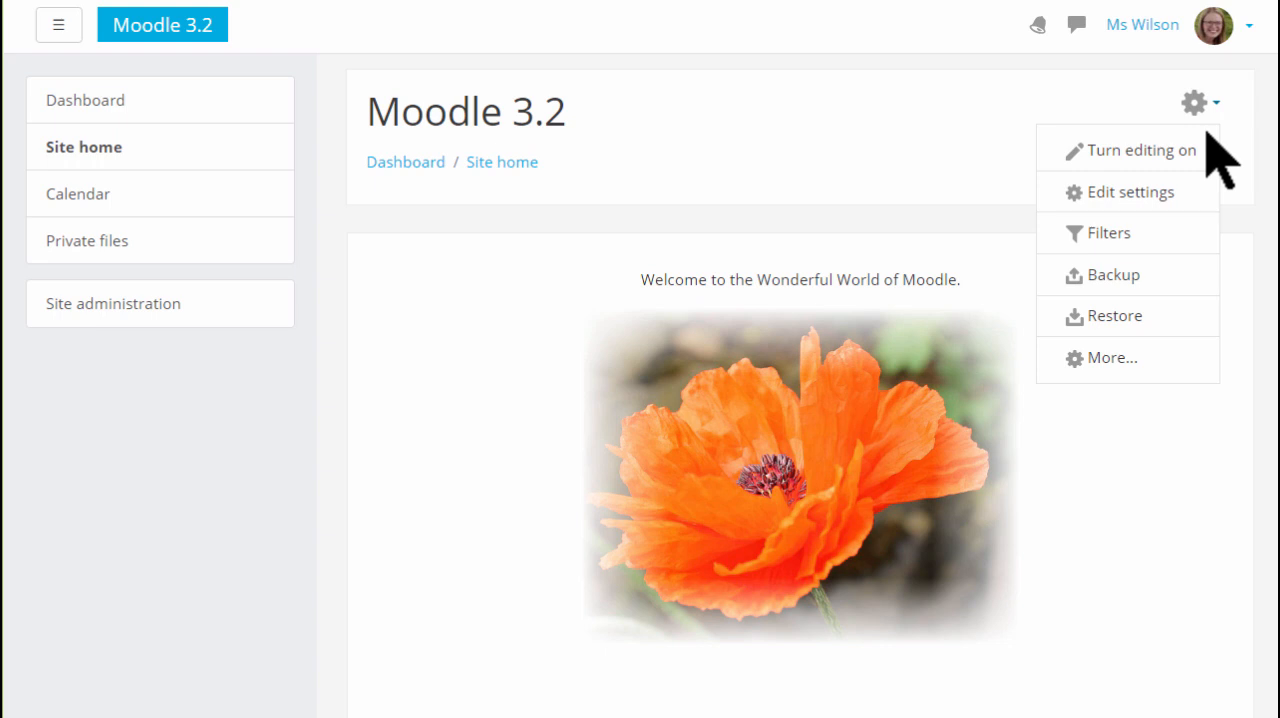
{"action": "left_click", "coordinate": [1195, 150]}
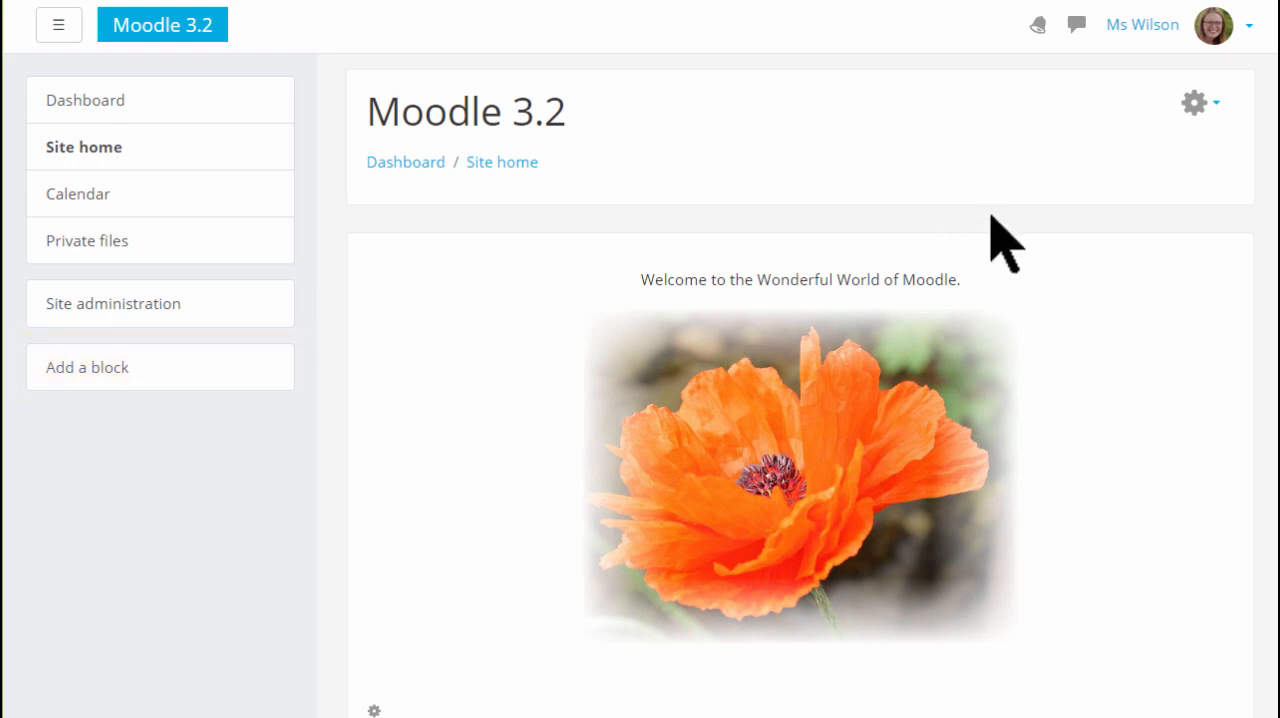
{"action": "left_click", "coordinate": [1208, 108]}
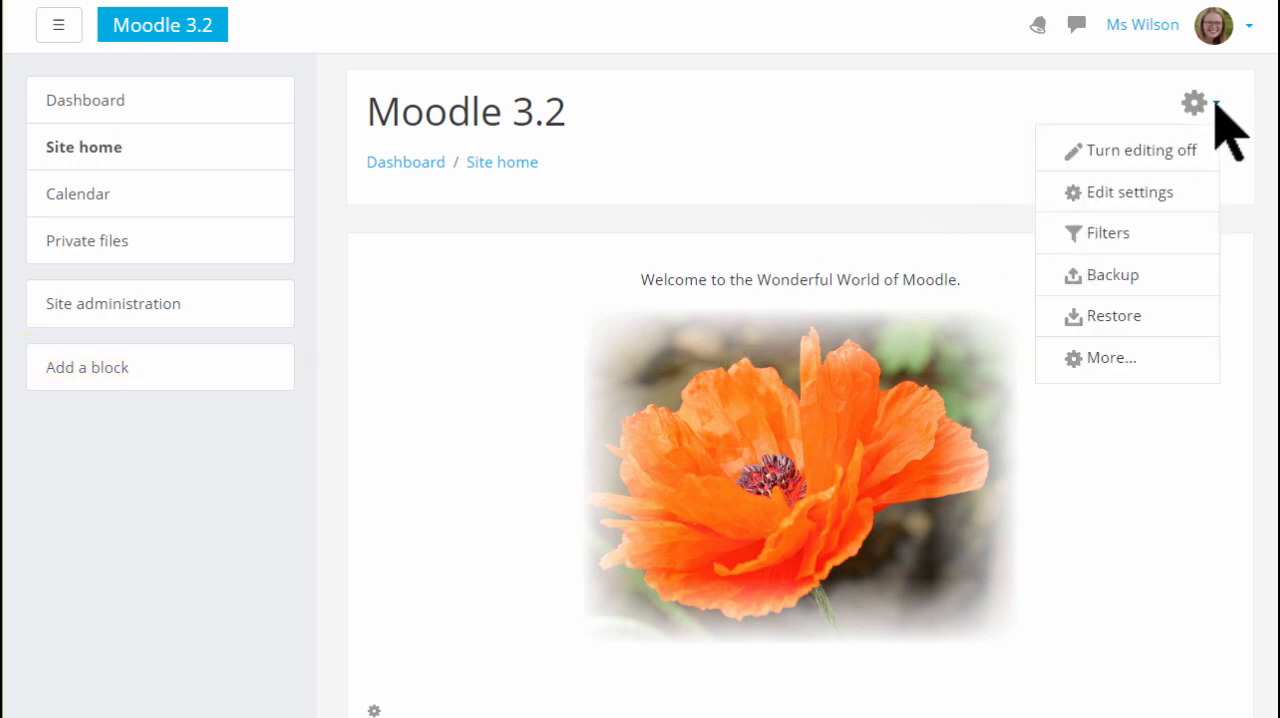
{"action": "left_click", "coordinate": [1140, 151]}
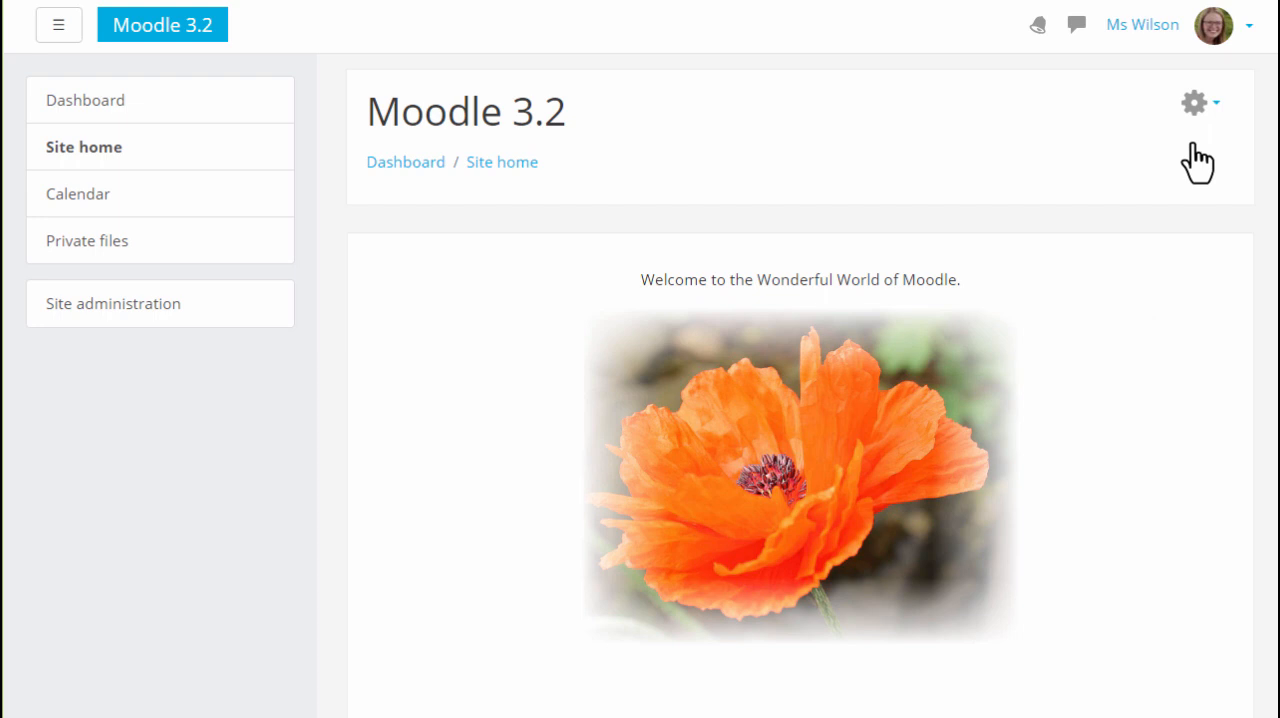
Step: Go to Site administration's Appearance settings and view the Logos page
{"action": "left_click", "coordinate": [282, 302]}
{"action": "left_click", "coordinate": [56, 34]}
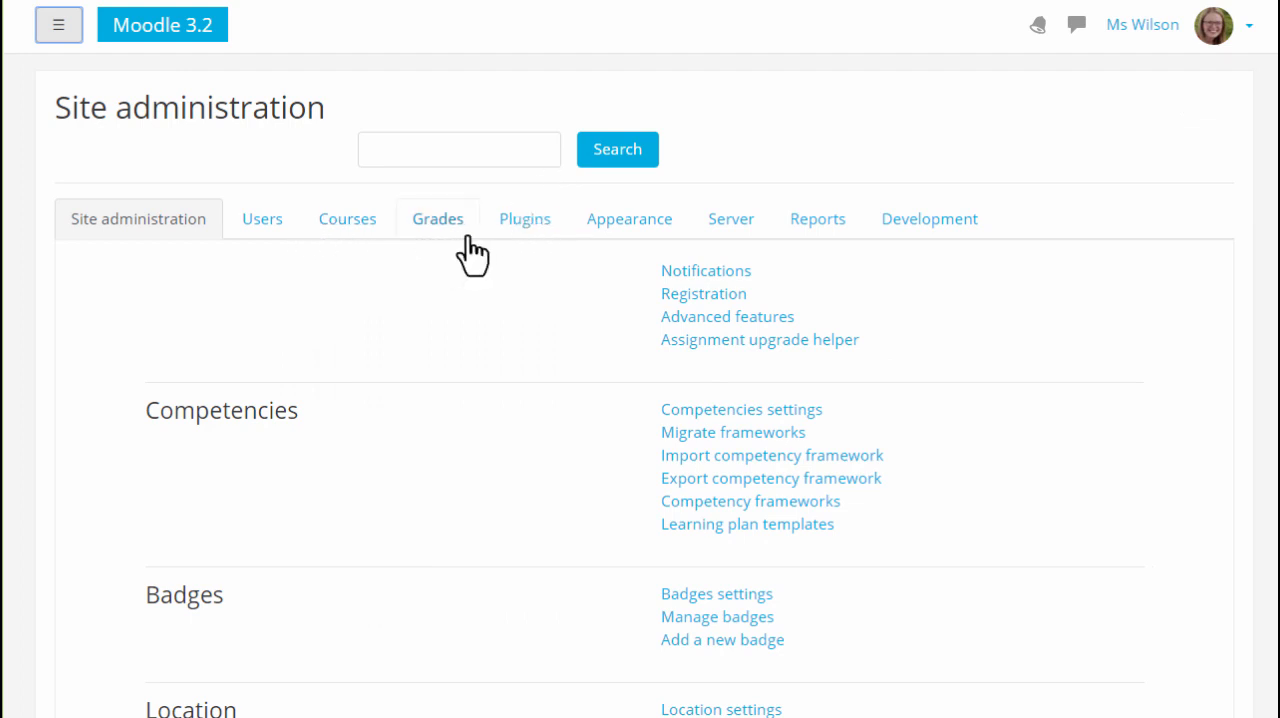
{"action": "left_click", "coordinate": [606, 238]}
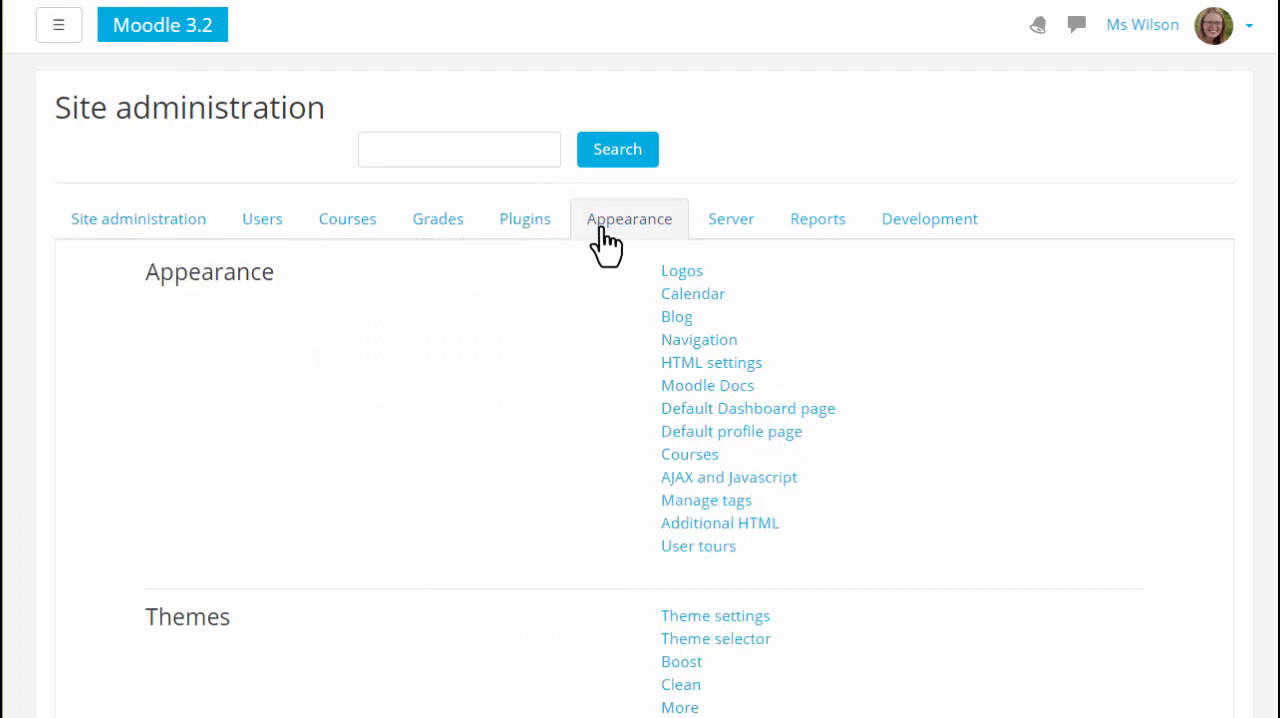
{"action": "left_click", "coordinate": [678, 271]}
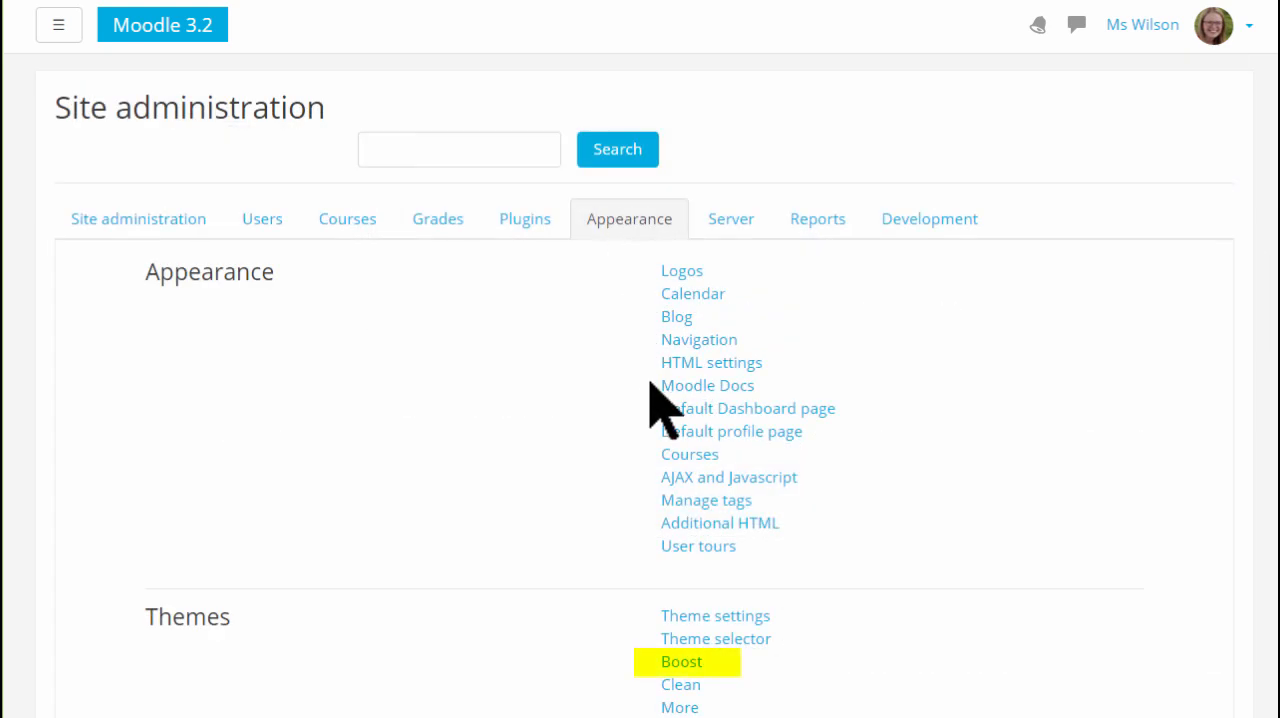
Step: Enter brand colour #ff7700 in the Boost theme settings
{"action": "left_click", "coordinate": [703, 662]}
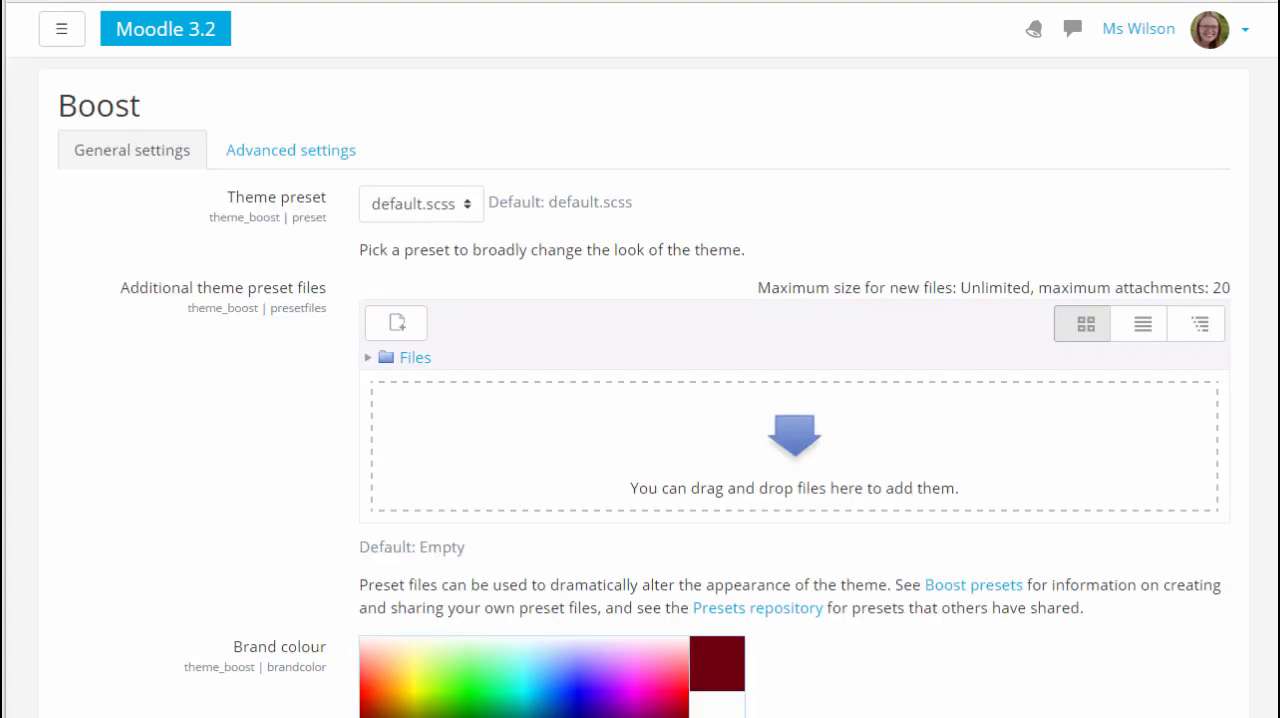
{"action": "scroll", "coordinate": [1143, 500], "scroll_direction": "down", "scroll_amount": 3}
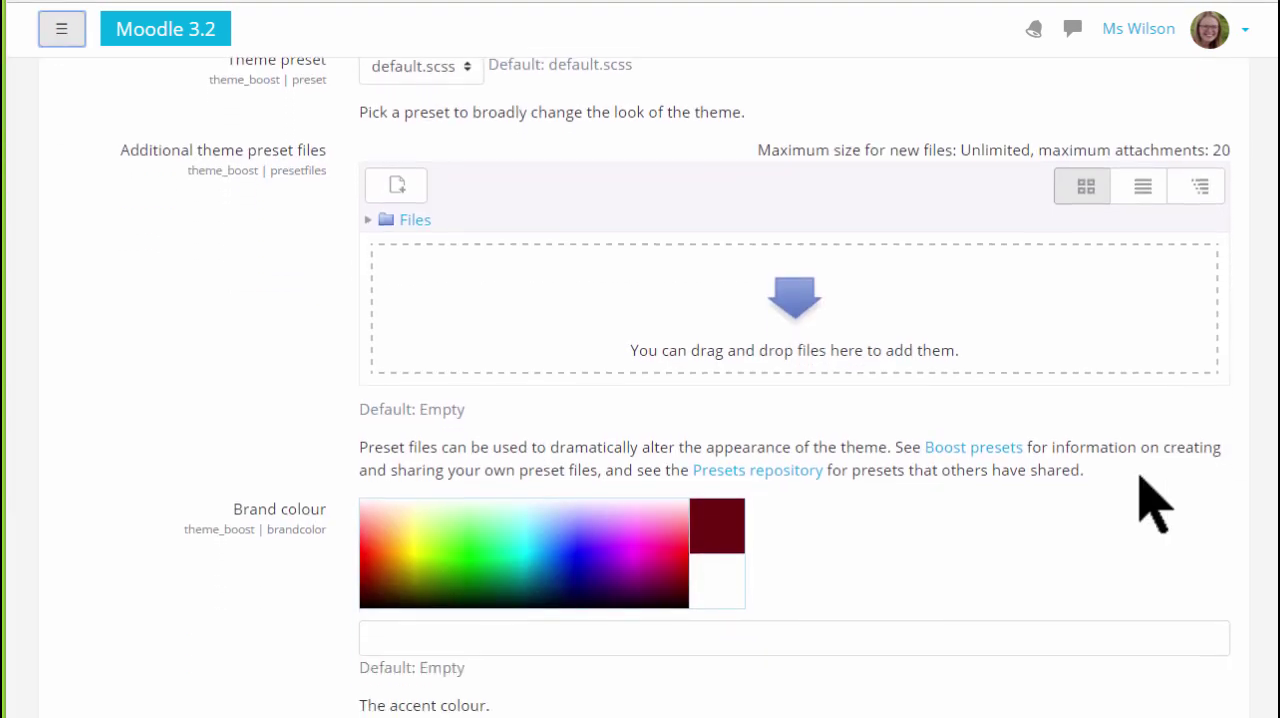
{"action": "left_click", "coordinate": [471, 640]}
{"action": "type", "text": "#ff7700"}
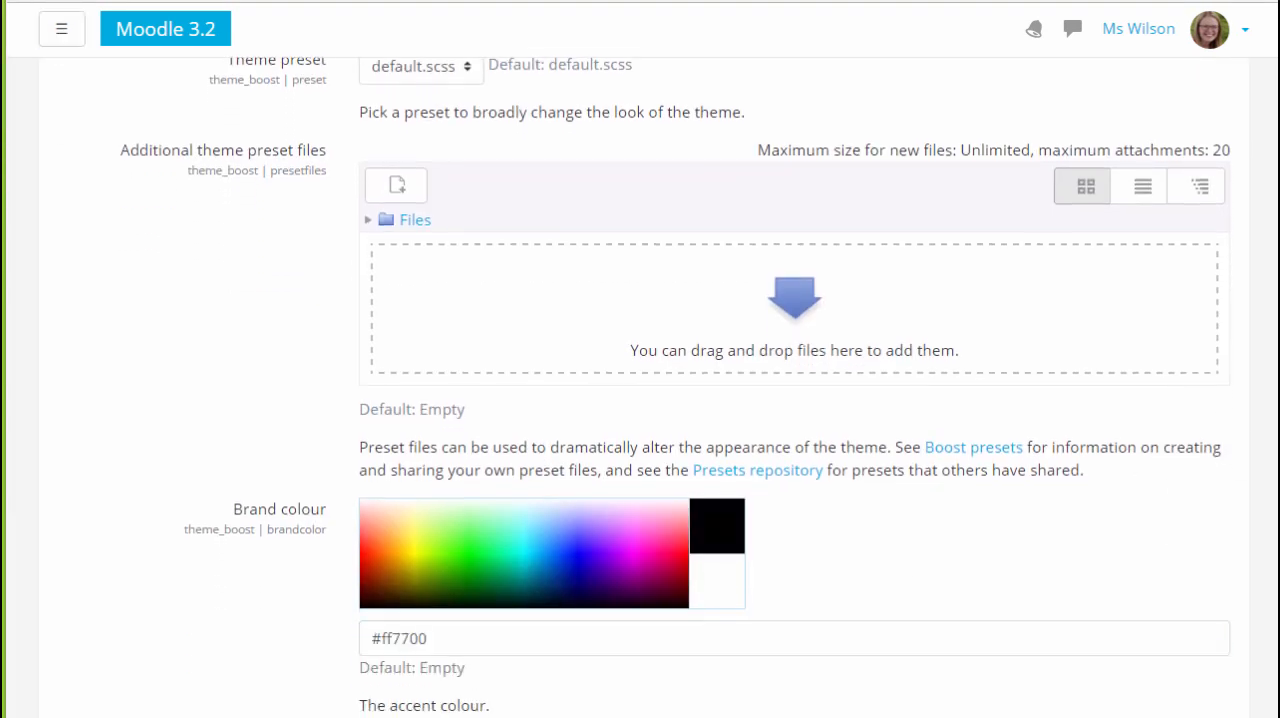
{"action": "scroll", "coordinate": [471, 640], "scroll_direction": "up", "scroll_amount": 1}
{"action": "scroll", "coordinate": [640, 400], "scroll_direction": "up", "scroll_amount": 1}
{"action": "scroll", "coordinate": [640, 400], "scroll_direction": "up", "scroll_amount": 1}
{"action": "scroll", "coordinate": [640, 400], "scroll_direction": "up", "scroll_amount": 1}
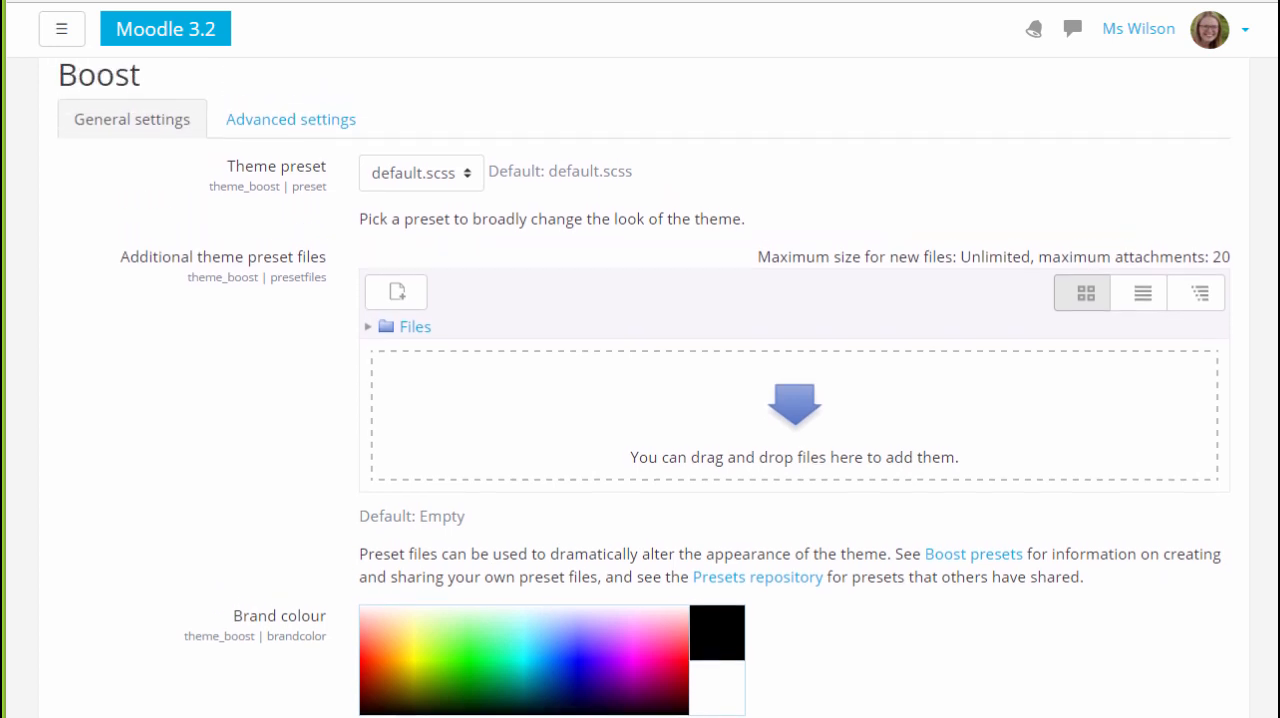
{"action": "scroll", "coordinate": [640, 400], "scroll_direction": "up", "scroll_amount": 1}
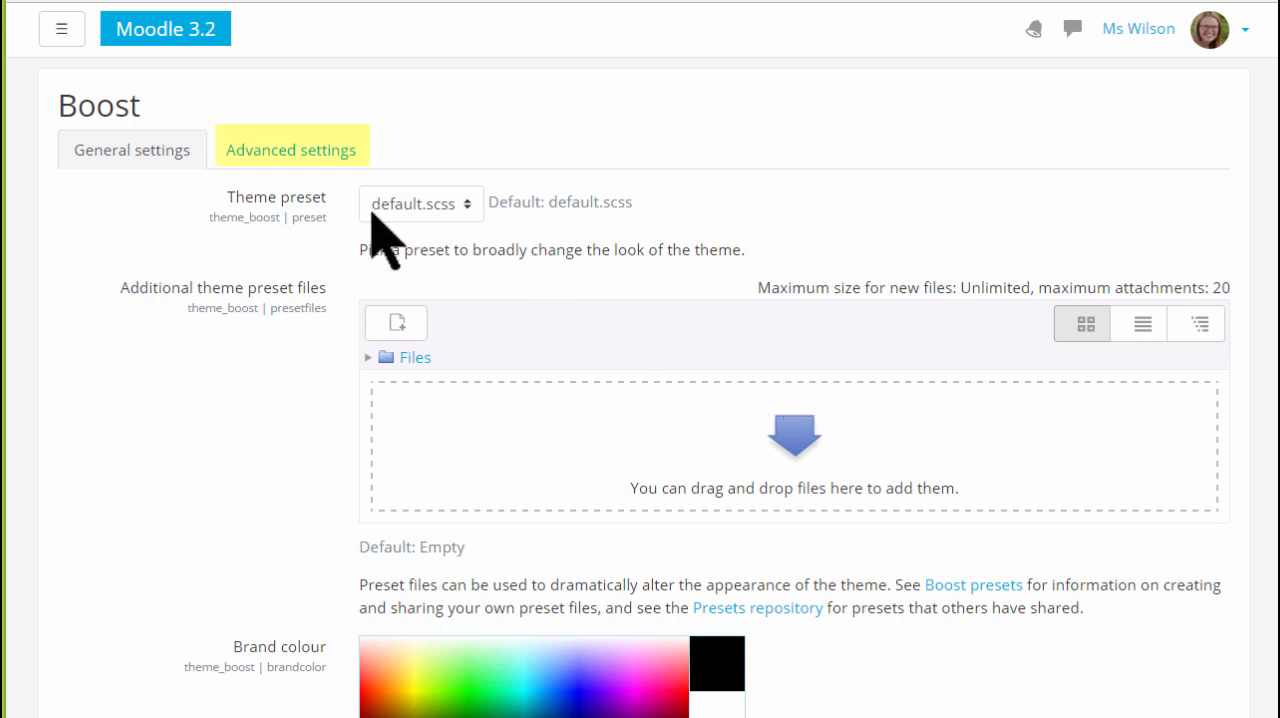
Step: Paste the navbar and nav-drawer colour rules into Raw SCSS and save the Boost settings
{"action": "left_click", "coordinate": [299, 155]}
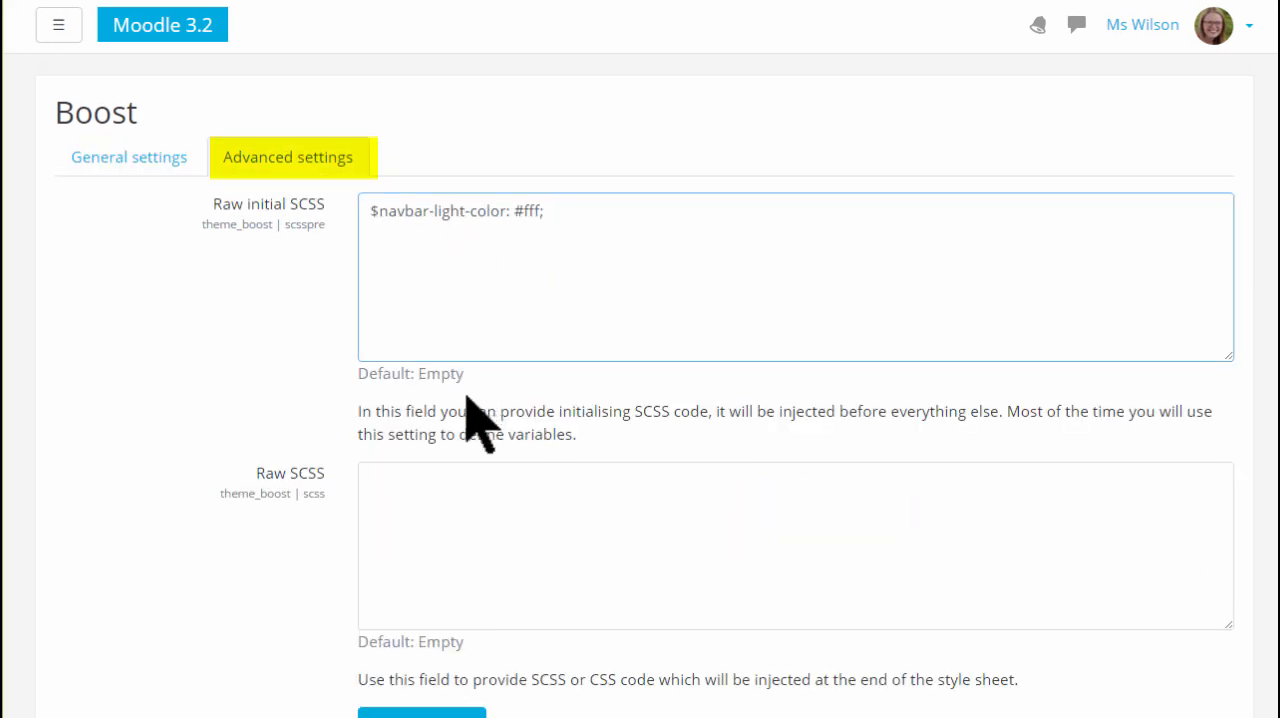
{"action": "key", "text": "Tab"}
{"action": "key", "text": "ctrl+v"}
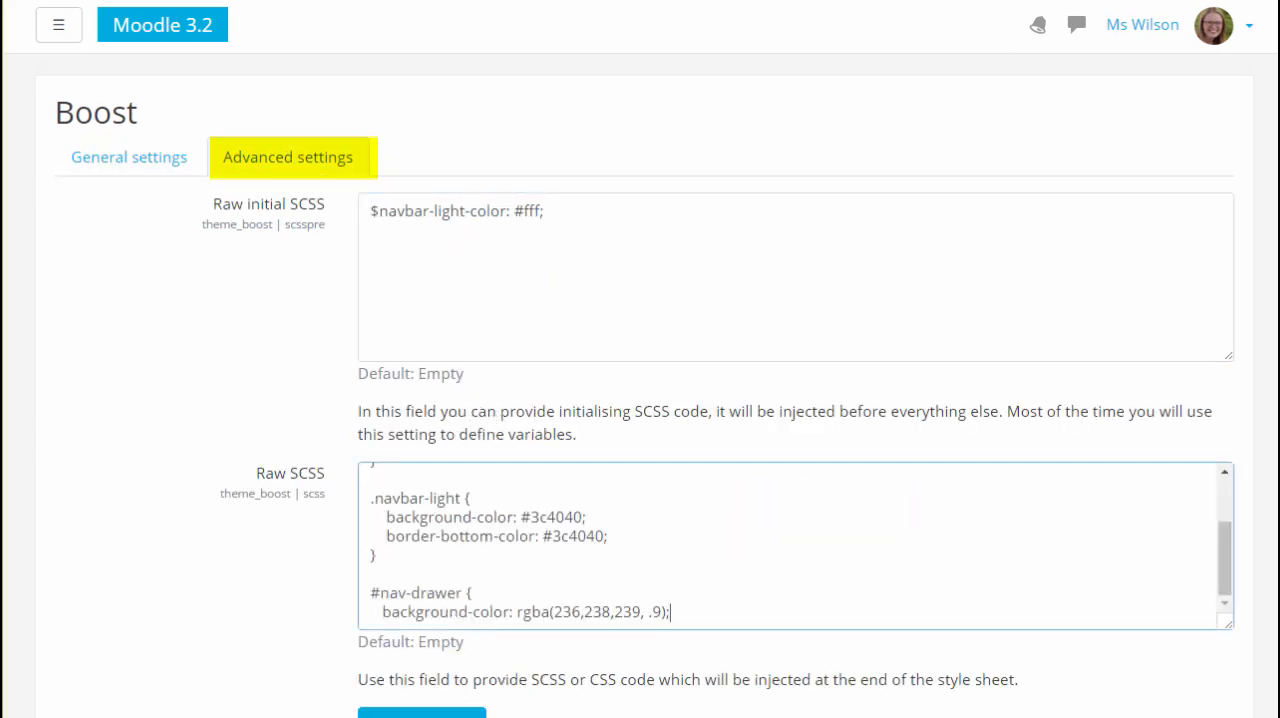
{"action": "left_click", "coordinate": [1266, 708]}
{"action": "scroll", "coordinate": [1266, 708], "scroll_direction": "down", "scroll_amount": 2}
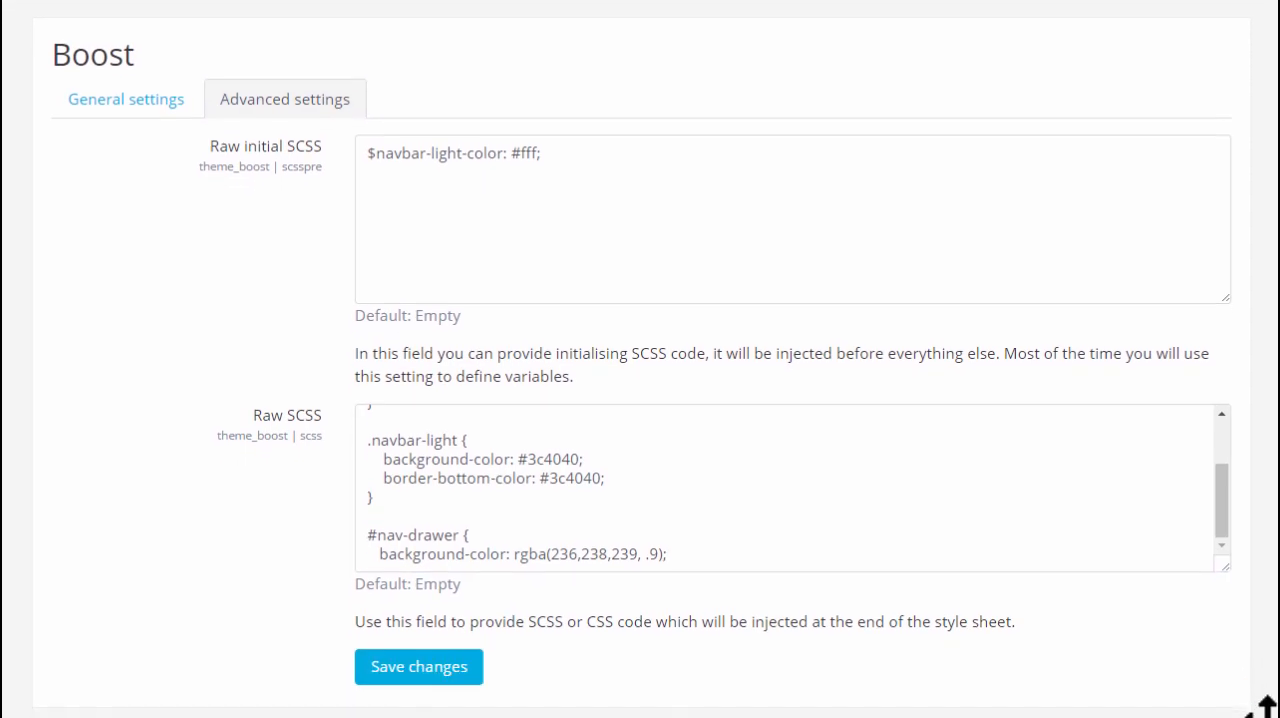
{"action": "left_click", "coordinate": [426, 687]}
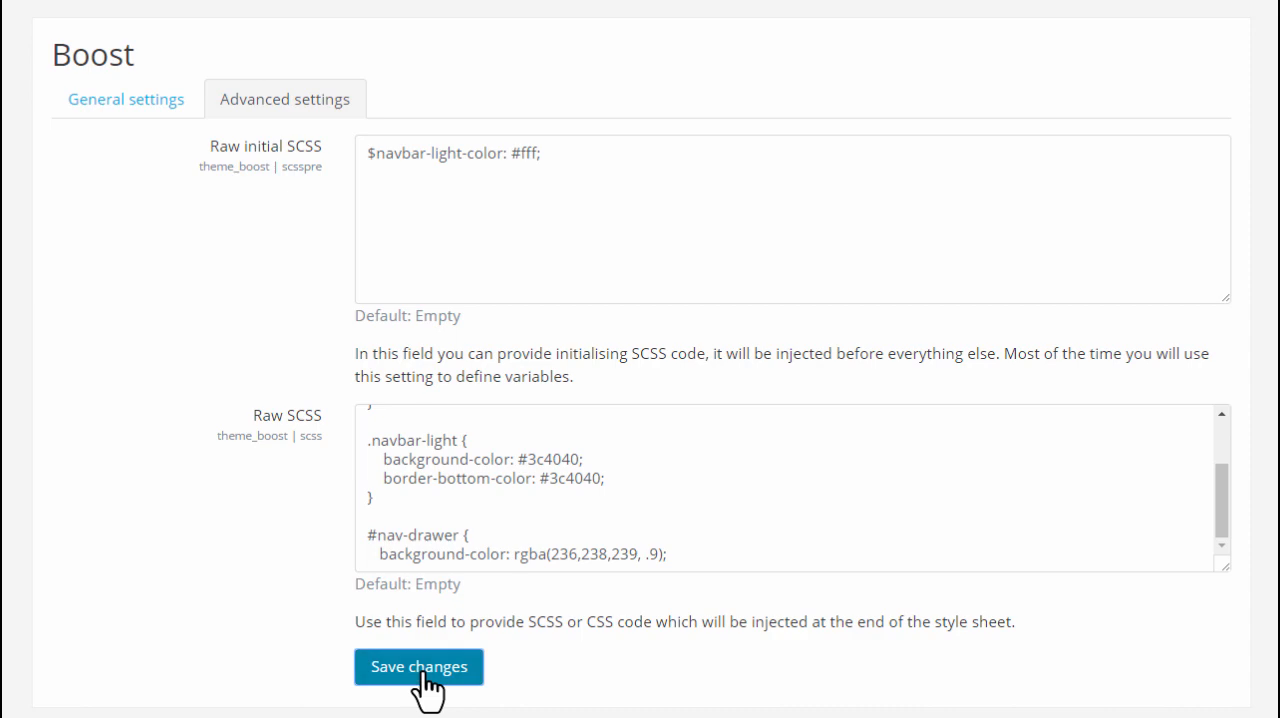